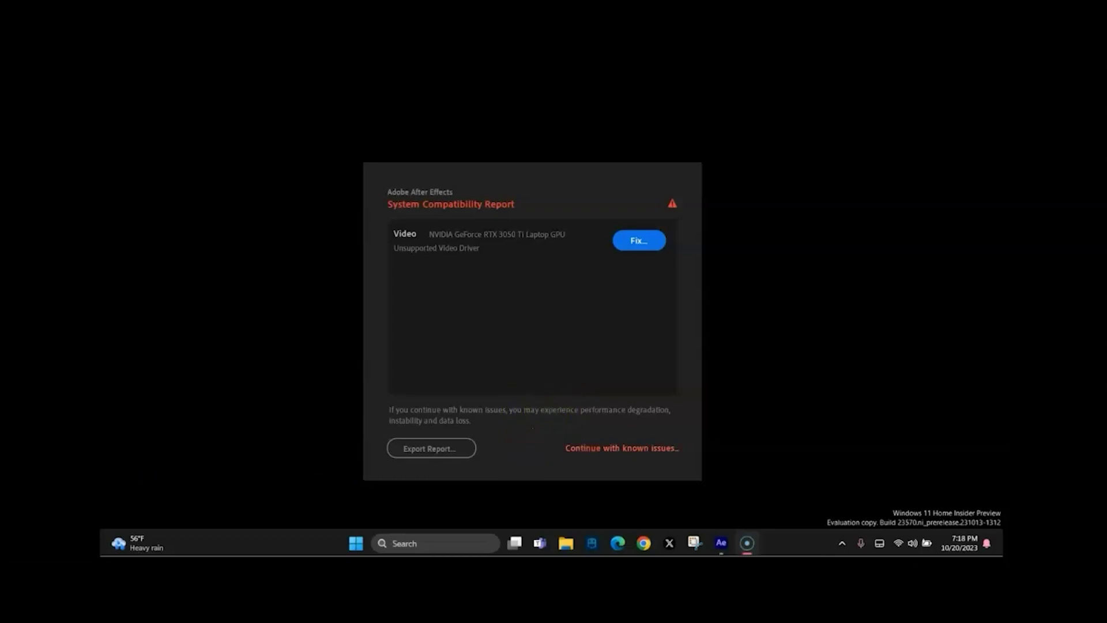
Continue past After Effects' unsupported NVIDIA driver warning with known issues
left_click(609, 448)
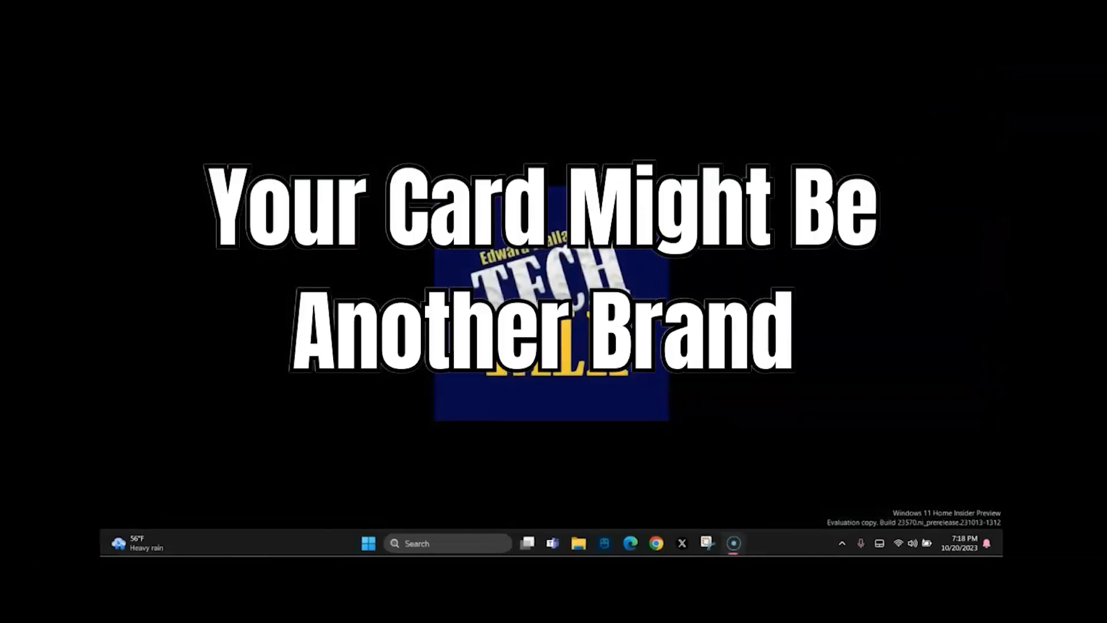
Open Device Manager from a 'device' search and expand Display adapters
left_click(417, 542)
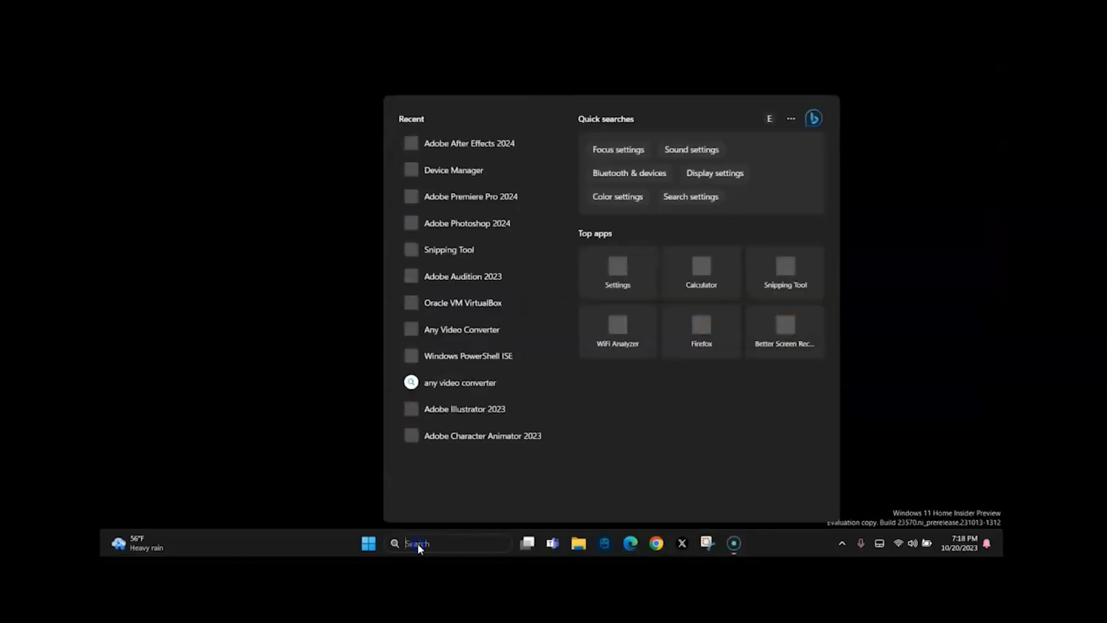
type("device")
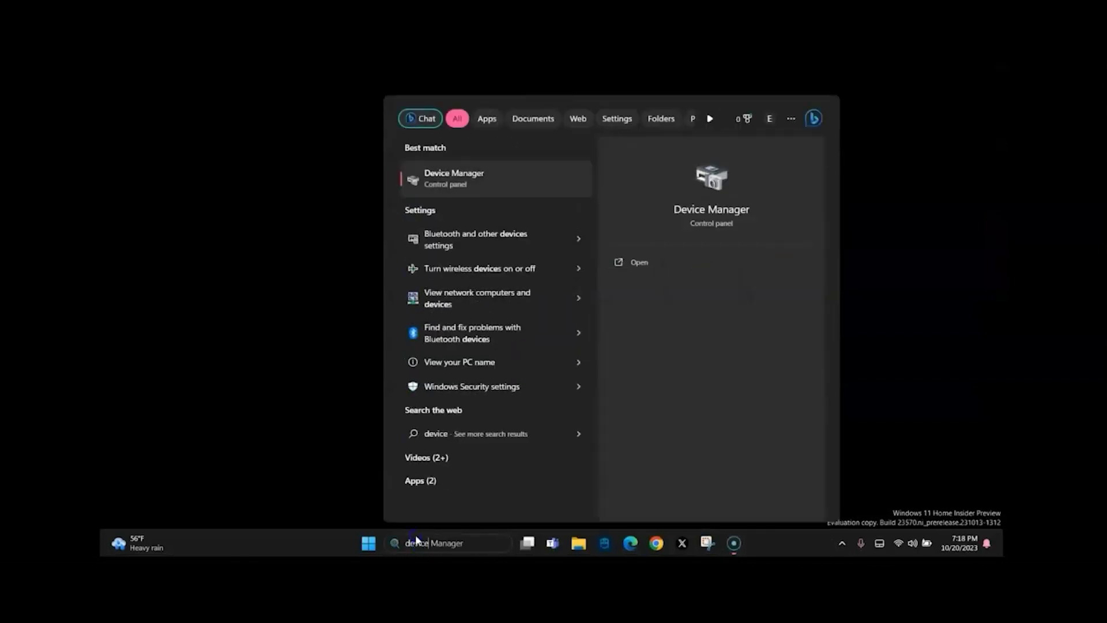
left_click(457, 176)
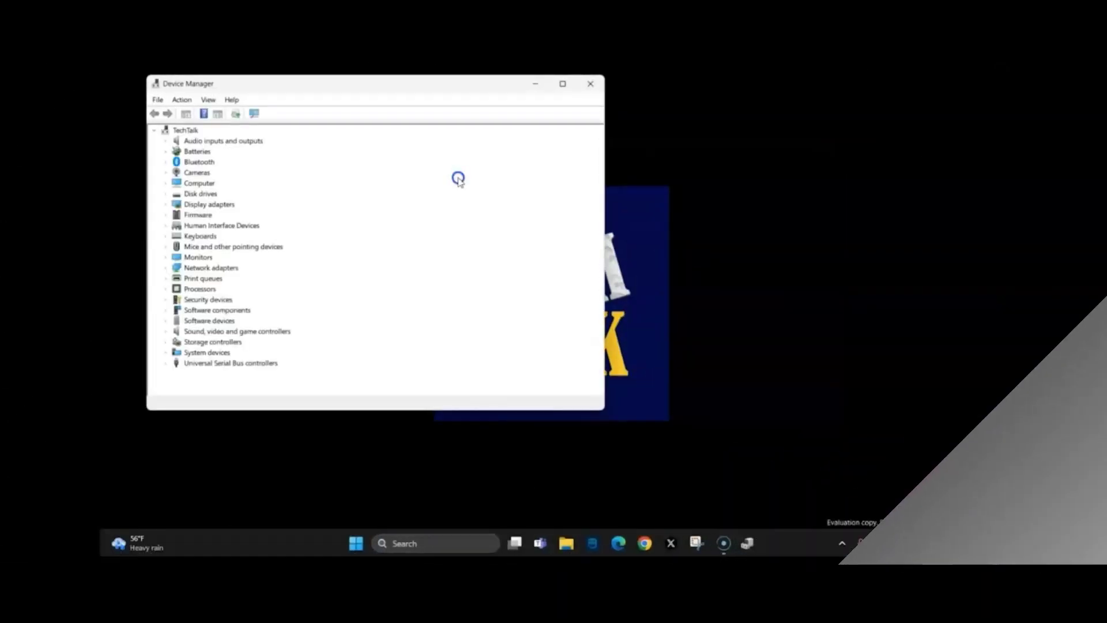
left_click(165, 204)
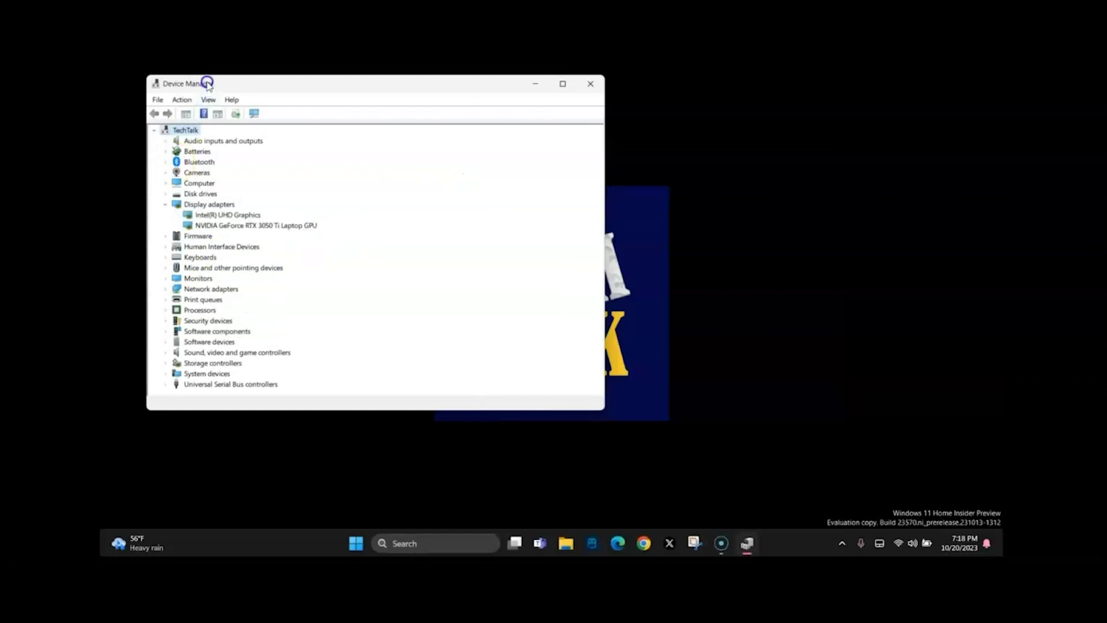
left_click_drag(208, 84, 369, 160)
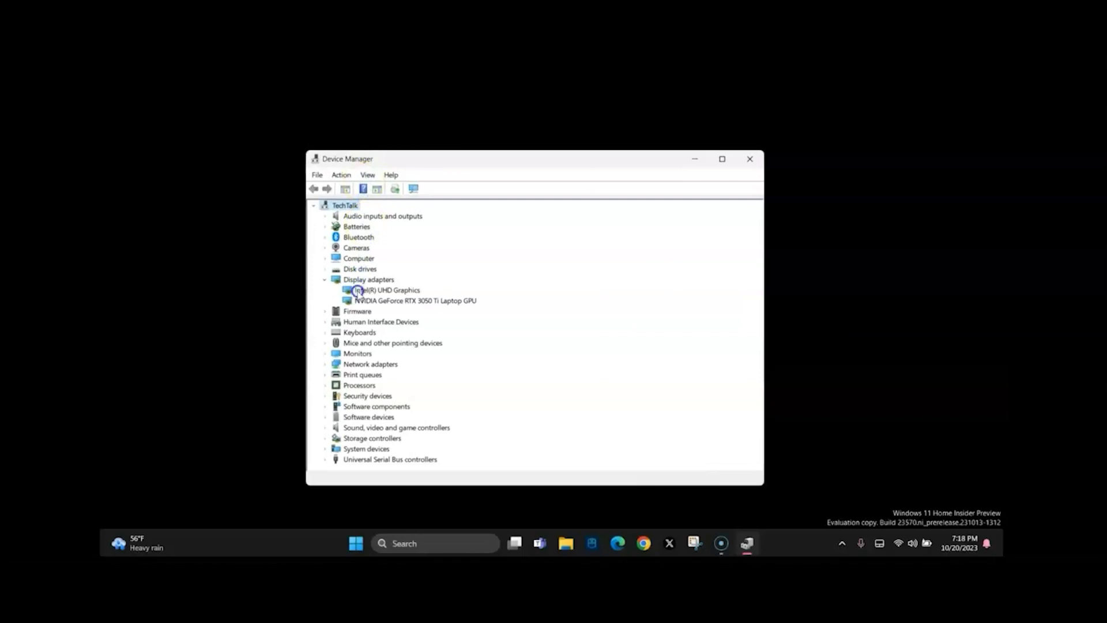
Have Windows search automatically for a newer NVIDIA GeForce RTX 3050 Ti Laptop GPU driver
left_click(359, 300)
right_click(359, 300)
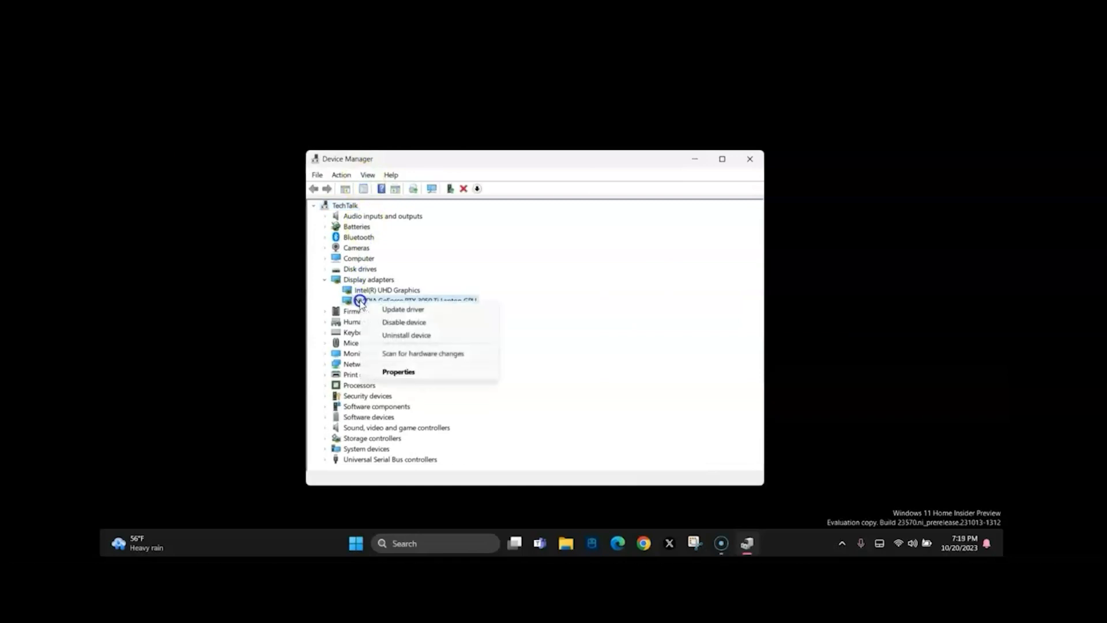
left_click(383, 310)
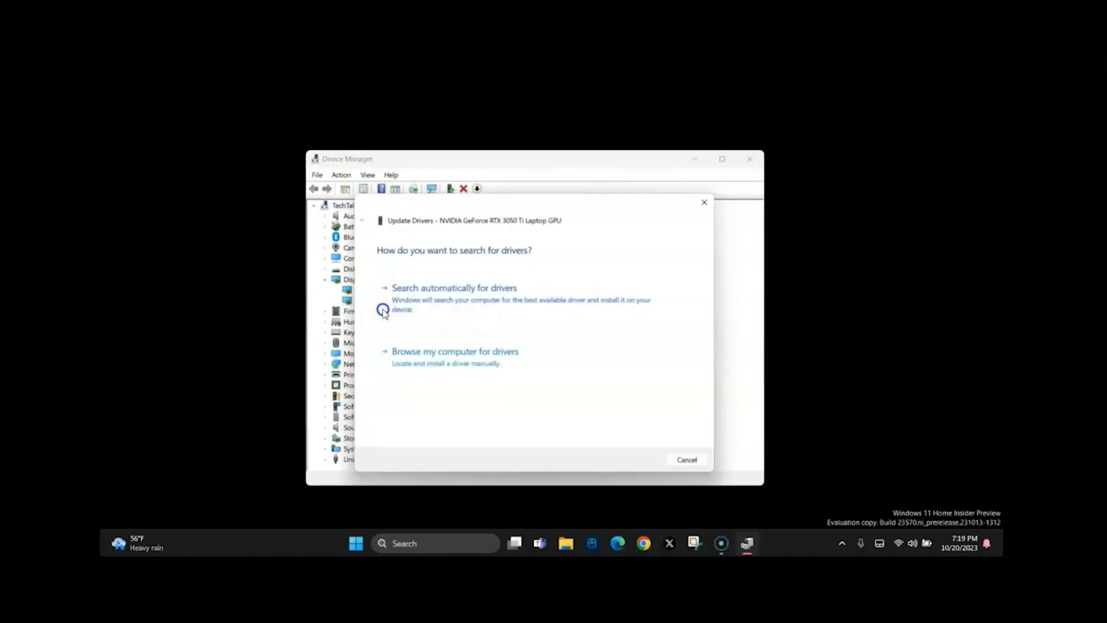
left_click(420, 290)
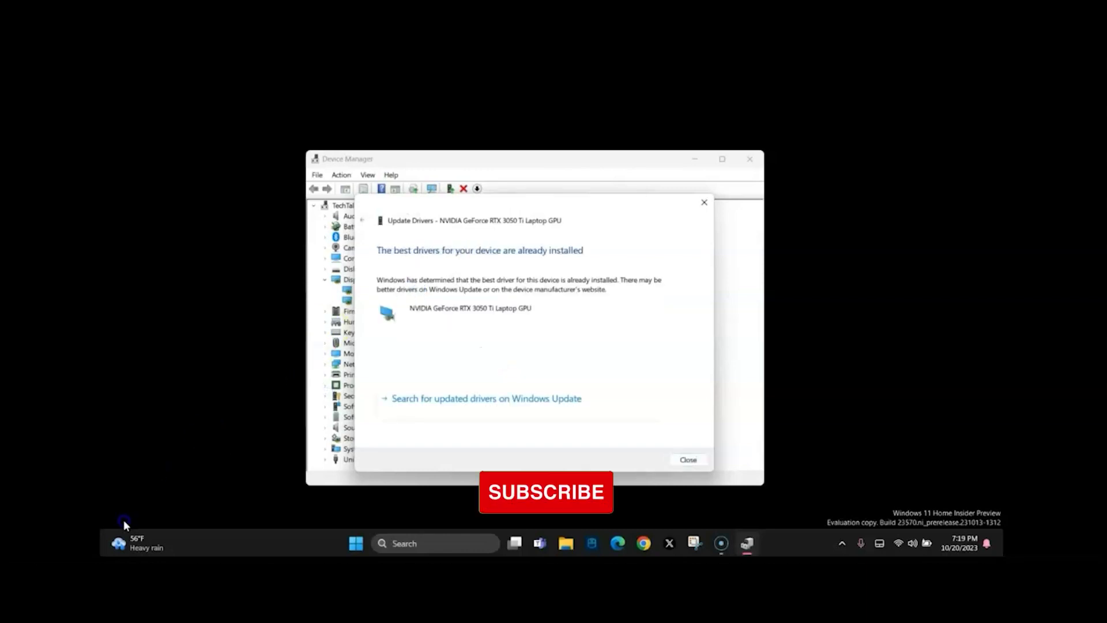
left_click(369, 303)
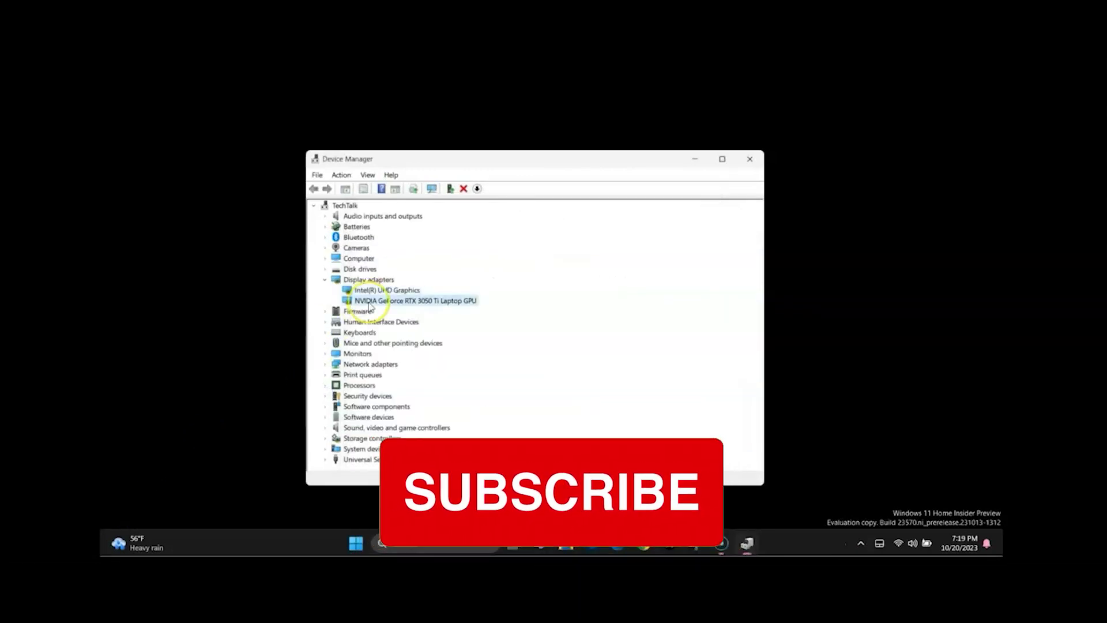
right_click(370, 303)
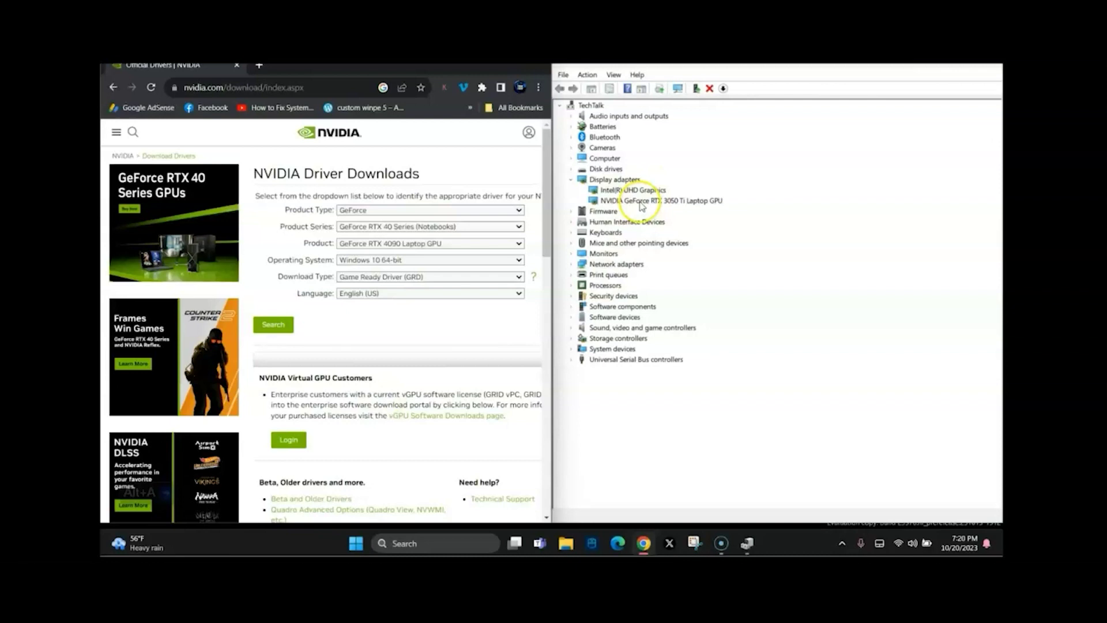
Pick GeForce RTX 30 Series (Notebooks) and GeForce RTX 3050 Ti Laptop GPU in the driver form
left_click(513, 227)
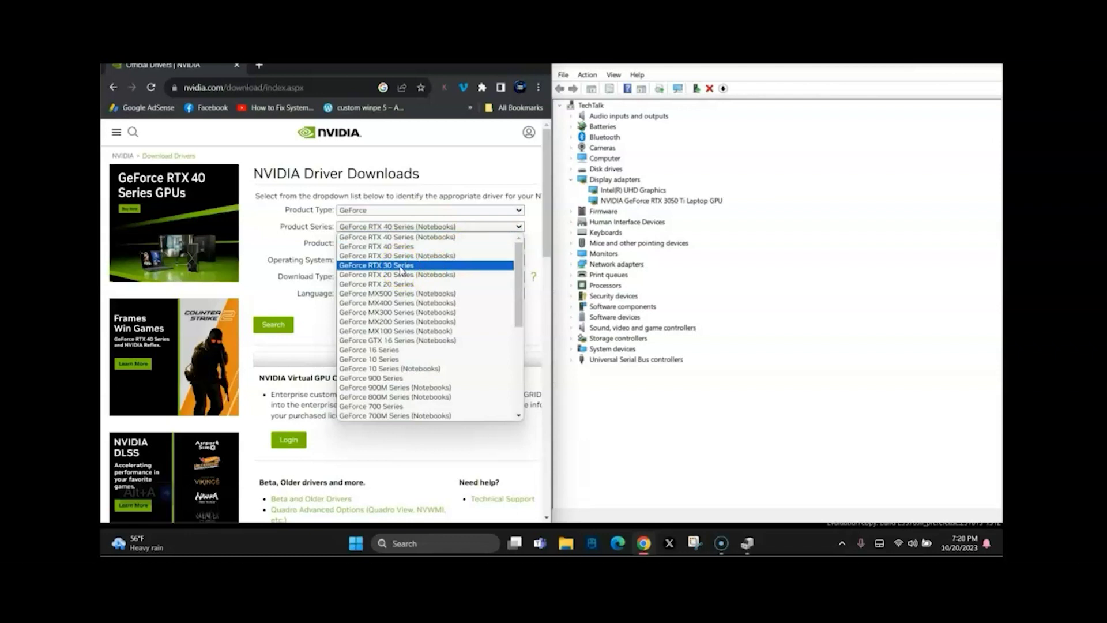
left_click(399, 257)
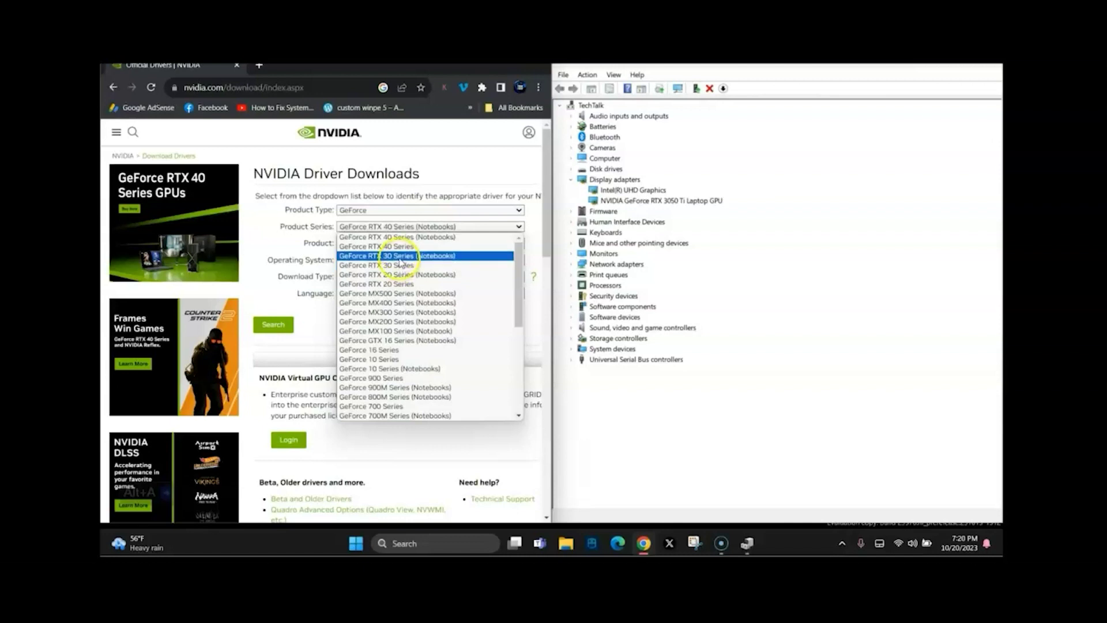
left_click(400, 259)
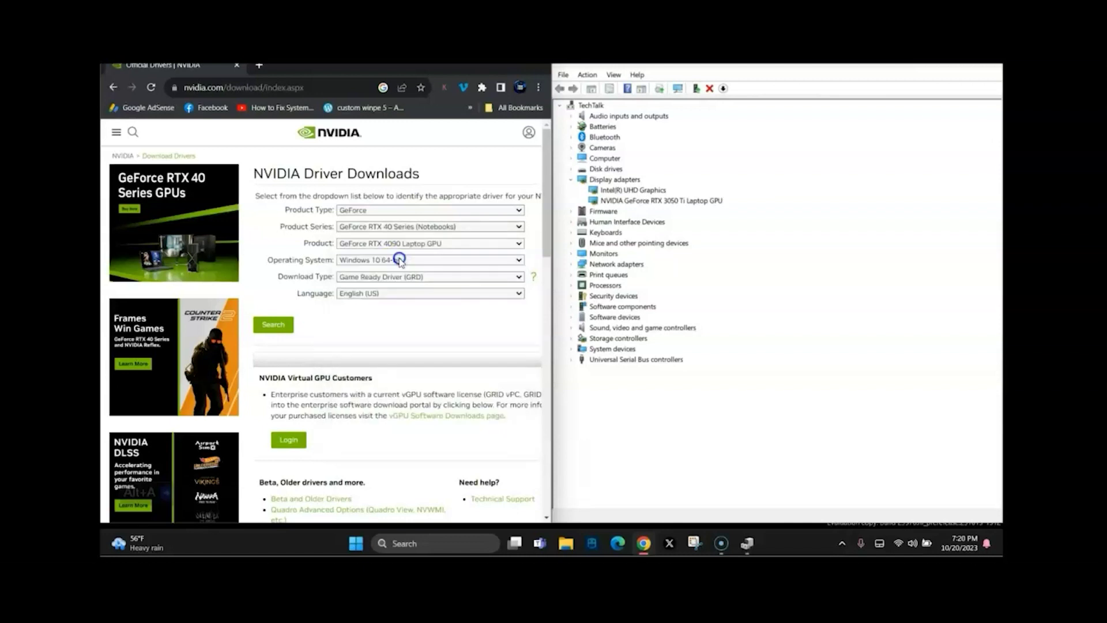
left_click(387, 263)
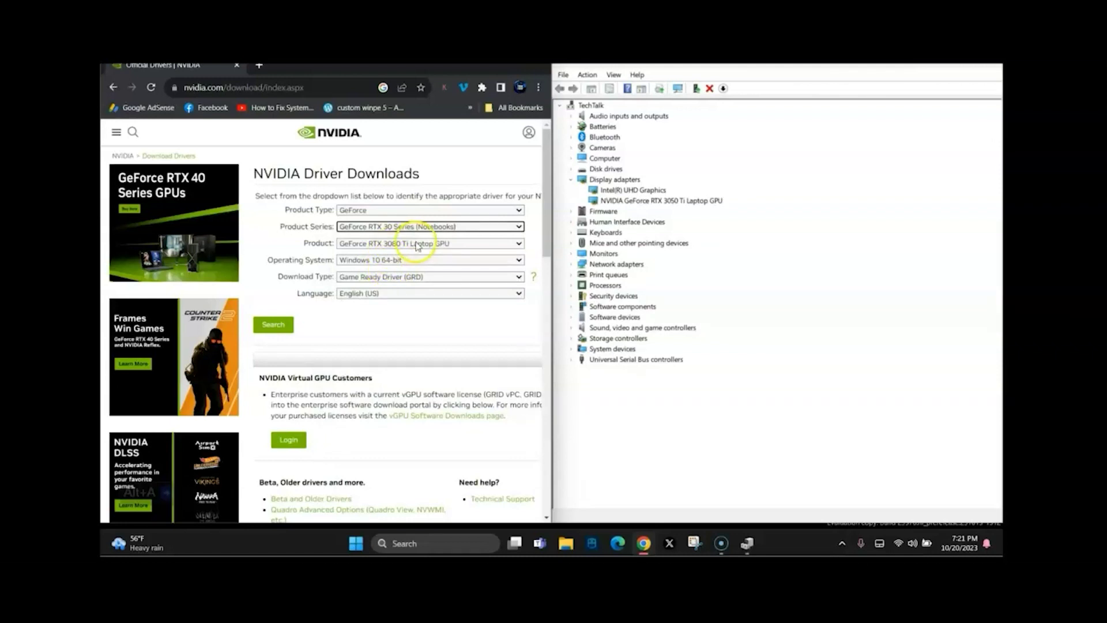
left_click(519, 244)
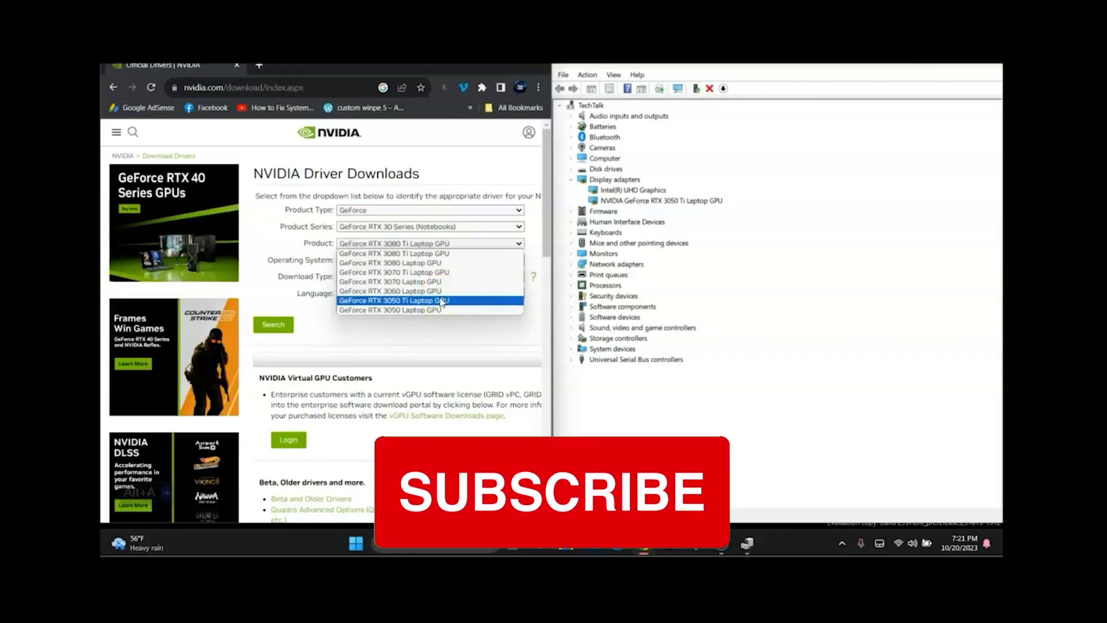
left_click(441, 301)
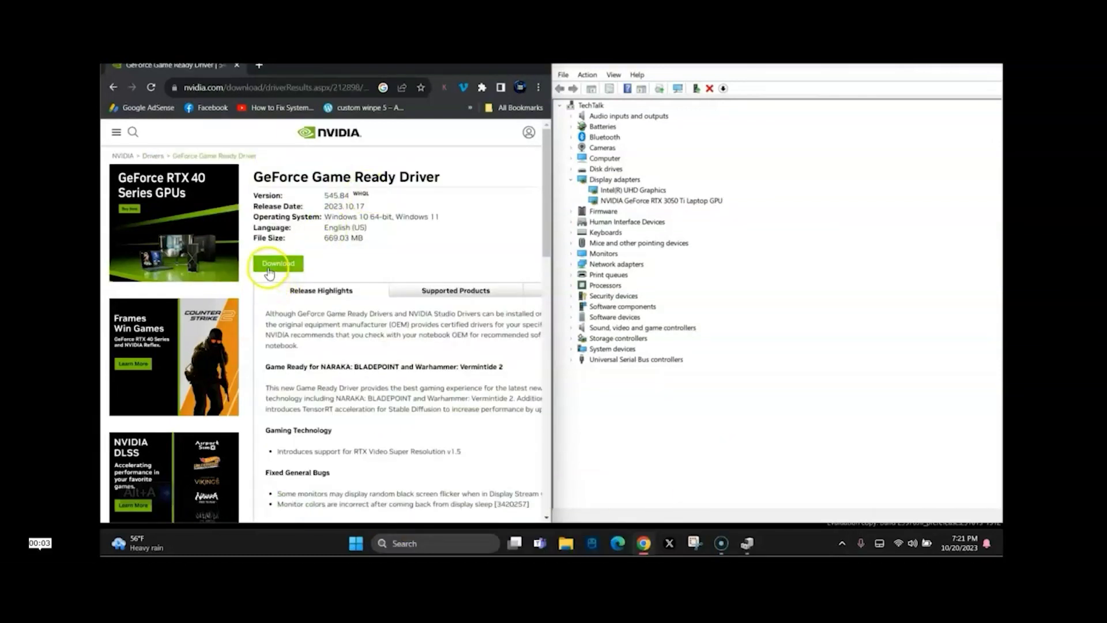
Download the 669 MB Game Ready Driver 545.84 and run the downloaded package
left_click(270, 267)
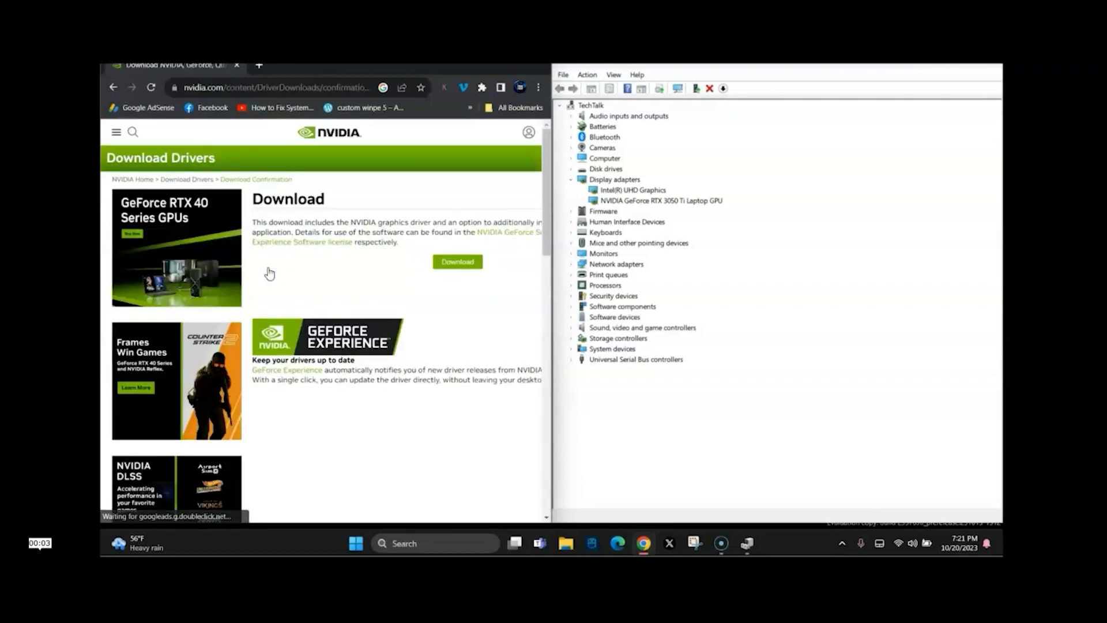
left_click(302, 270)
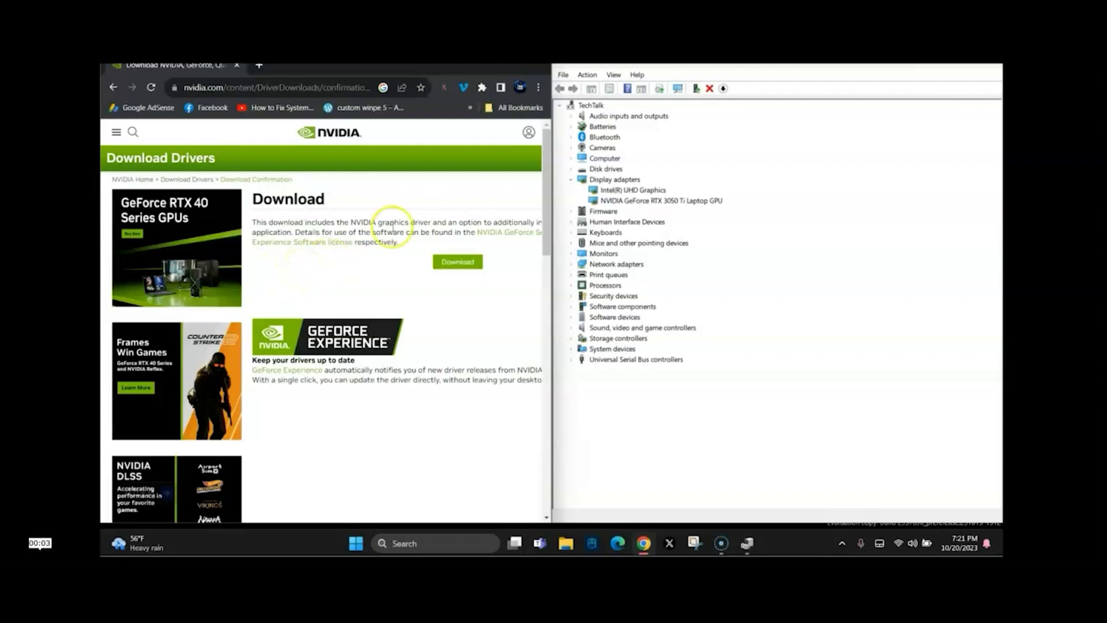
left_click(510, 65)
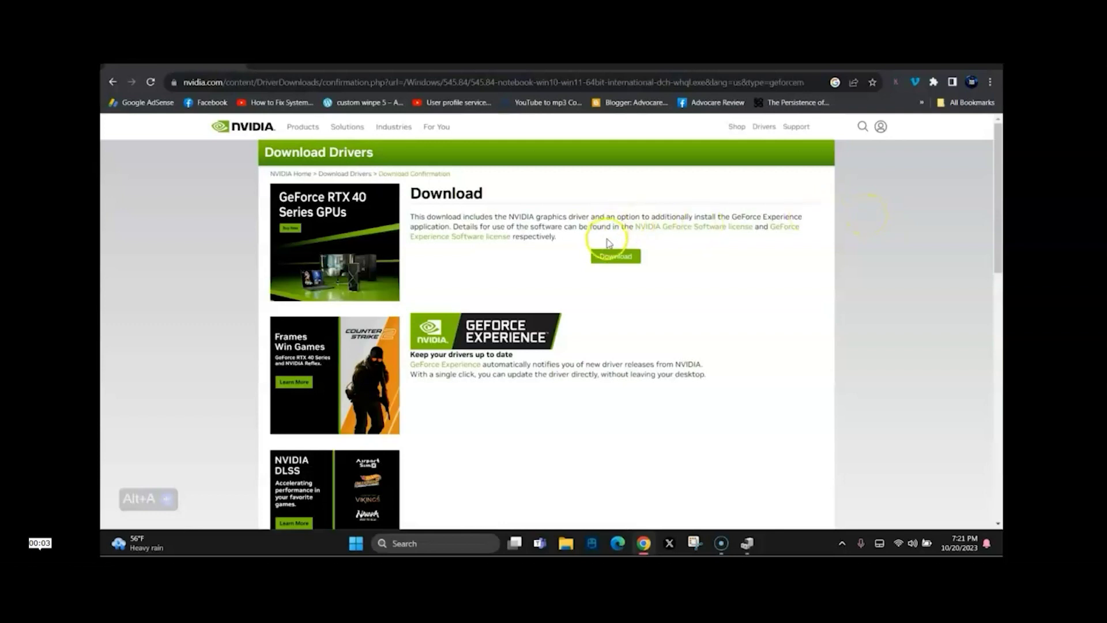
left_click(606, 256)
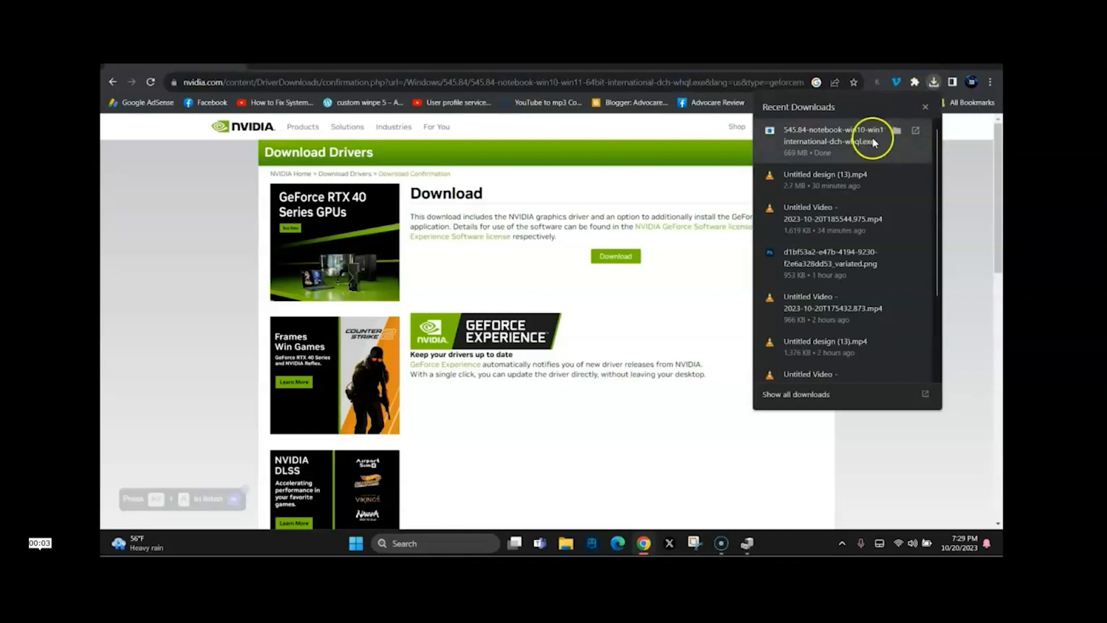
left_click(854, 137)
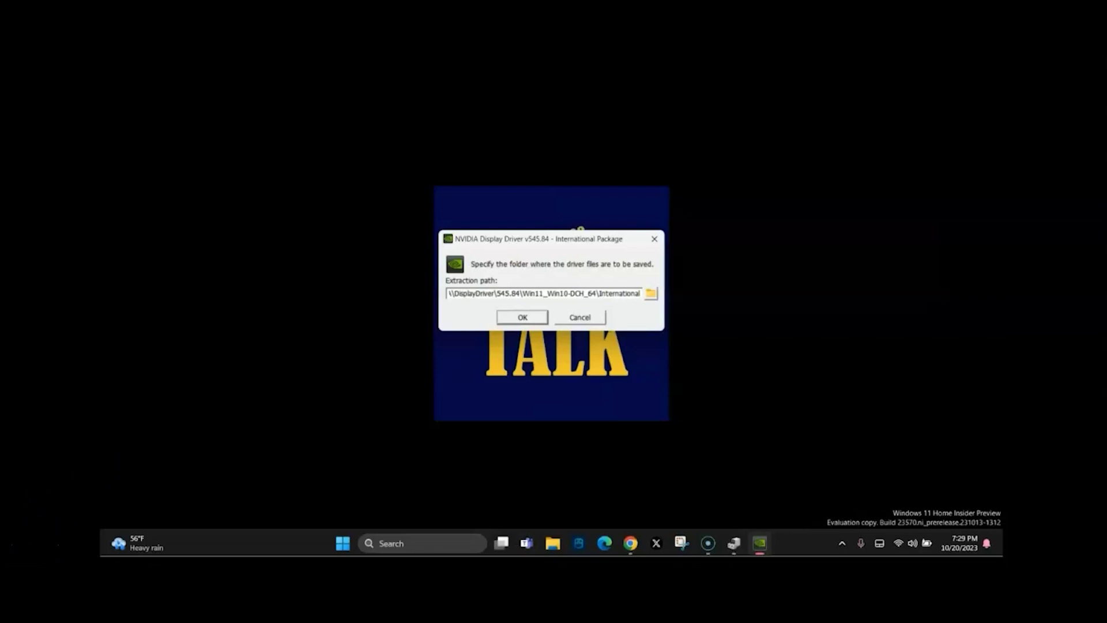
Extract the 545.84 driver files to the default extraction path
left_click_drag(544, 237, 501, 191)
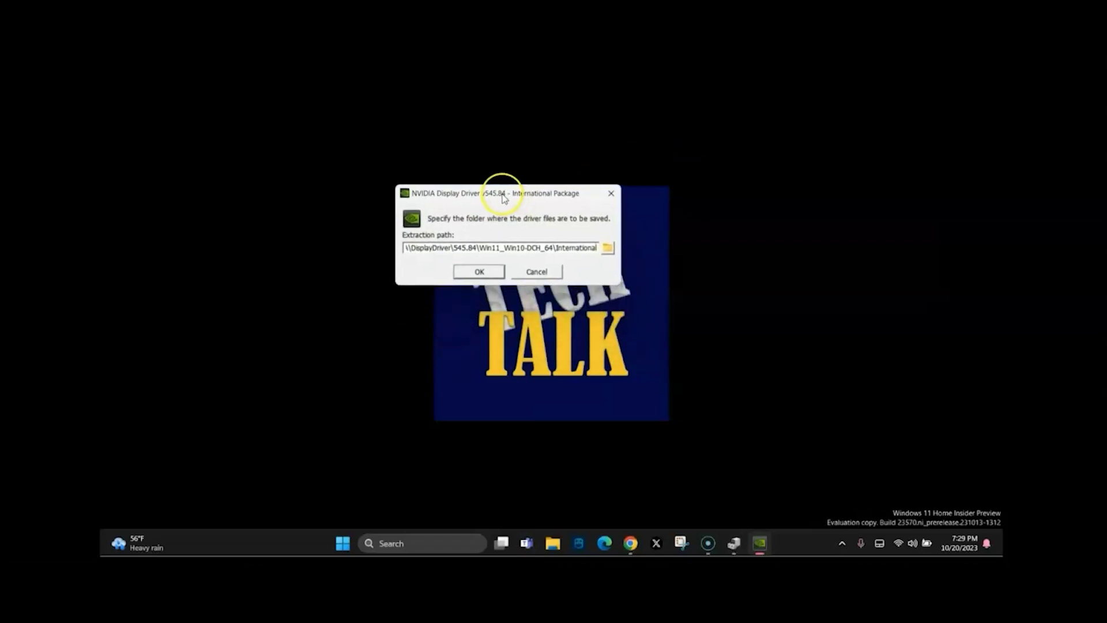
left_click(473, 271)
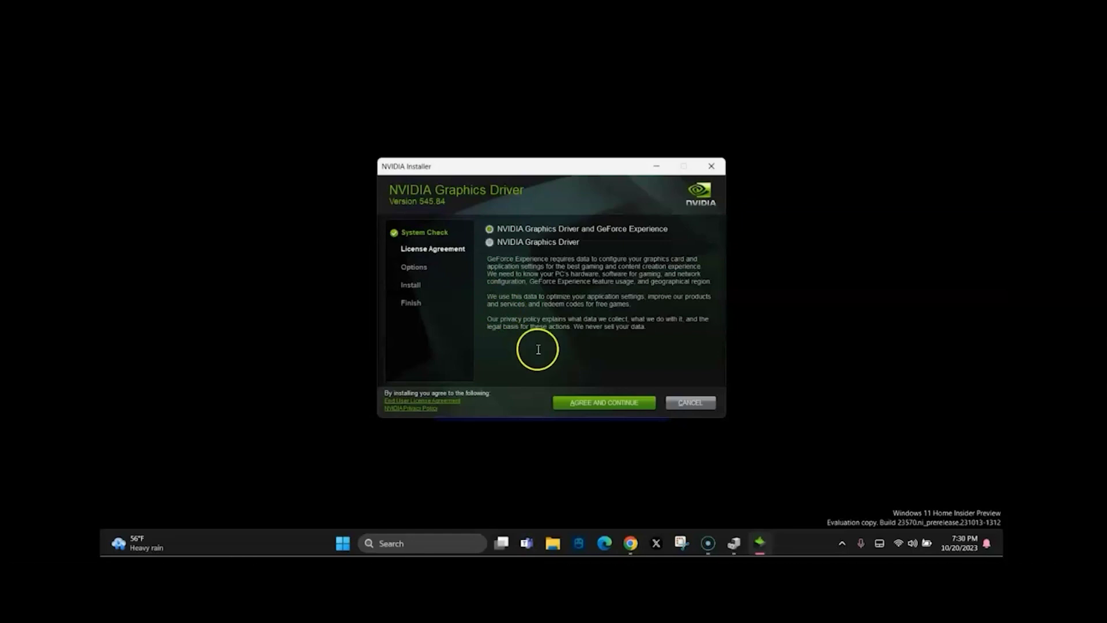
Accept the license and install NVIDIA Graphics Driver 545.84 with GeForce Experience
left_click(576, 402)
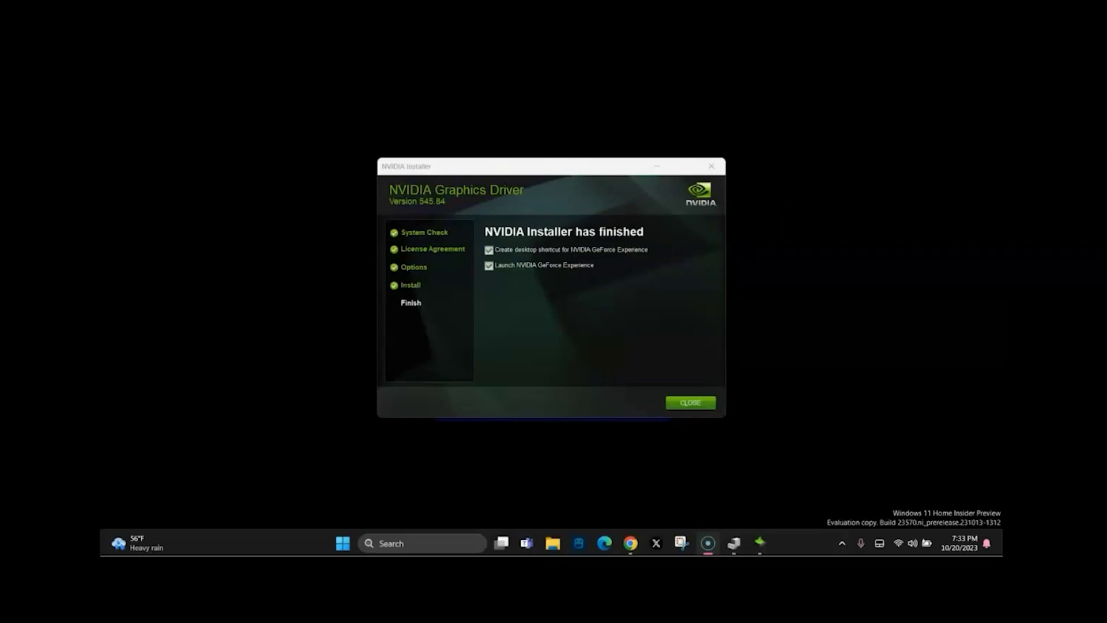
Close the finished installer, dismiss the GeForce Experience sign-in, and close the app
left_click(683, 404)
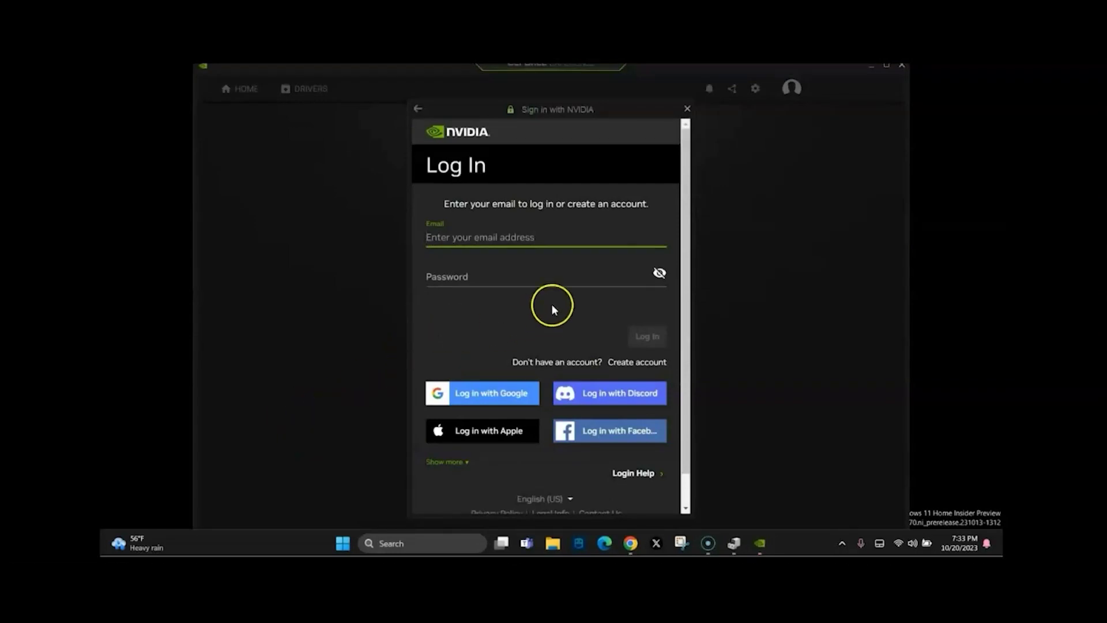
left_click(688, 108)
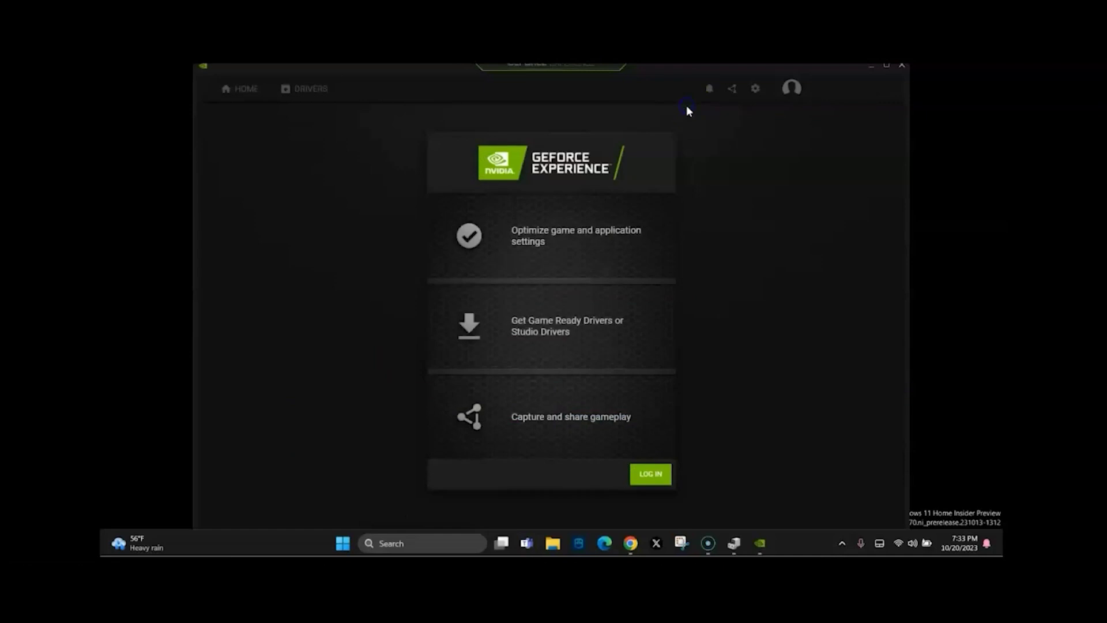
left_click(900, 68)
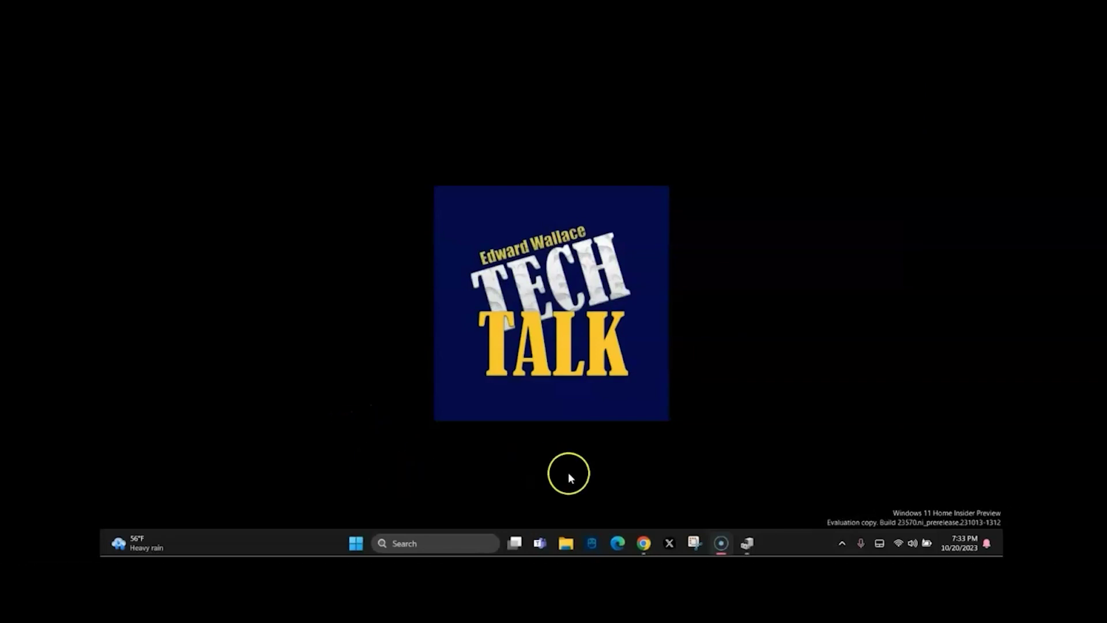
Search for 'adobe' and relaunch Adobe After Effects 2024
left_click(414, 545)
type("a")
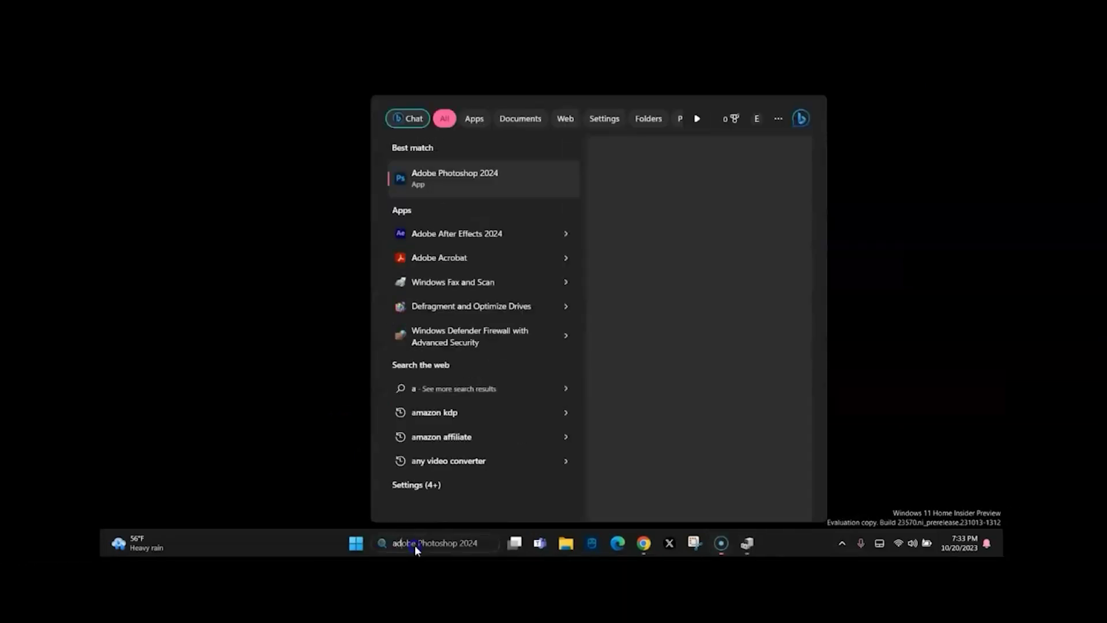
type("dobe")
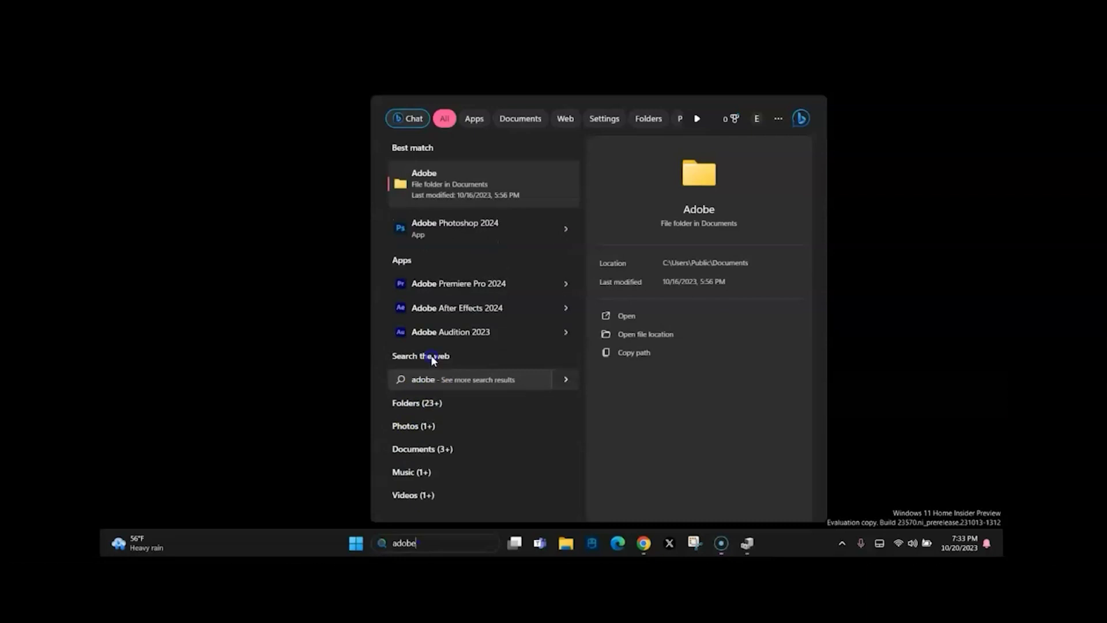
left_click(441, 307)
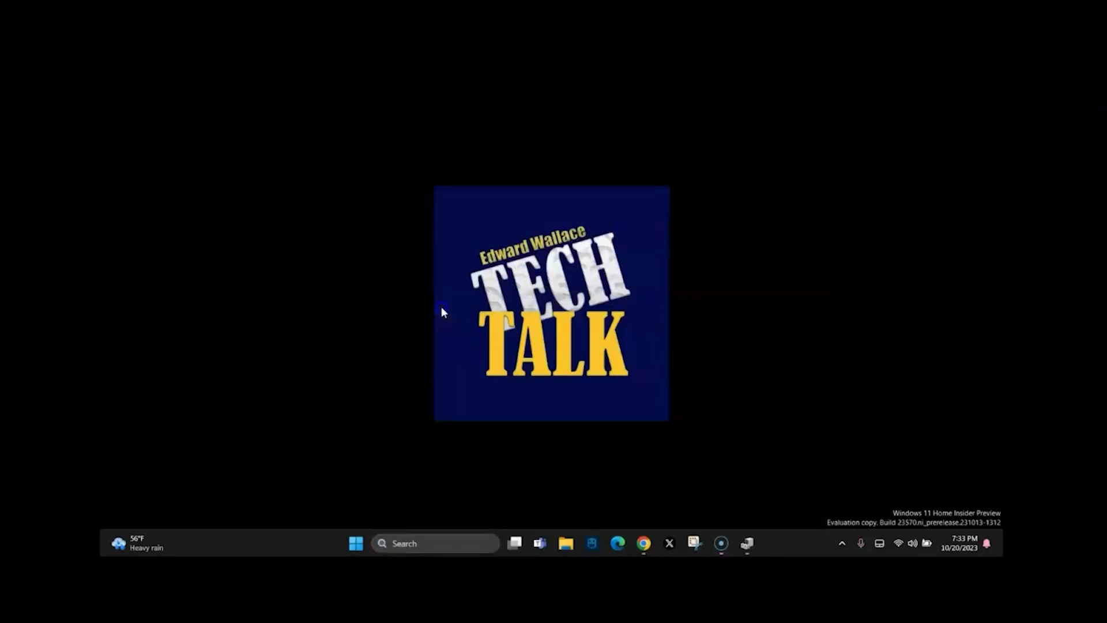